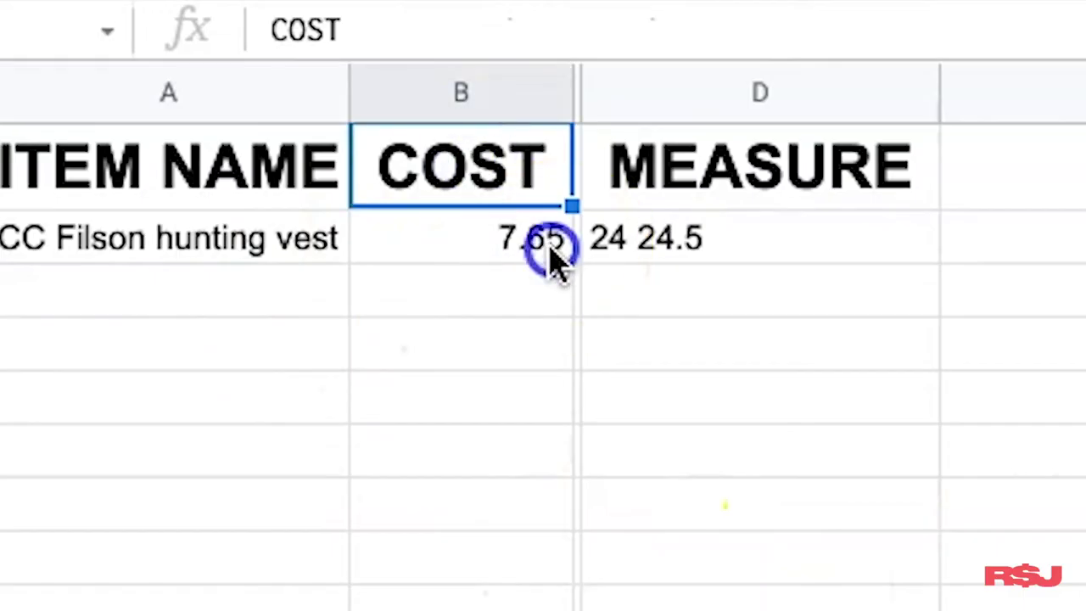
- Select cell B2 to show the hunting vest's cost of 7.65
click(549, 248)
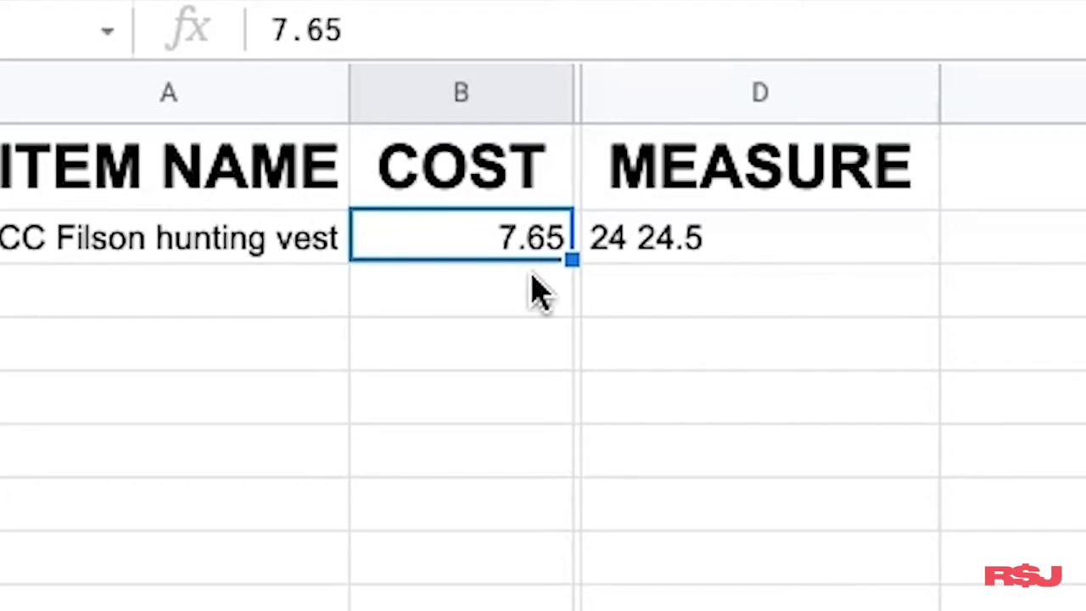
click(779, 254)
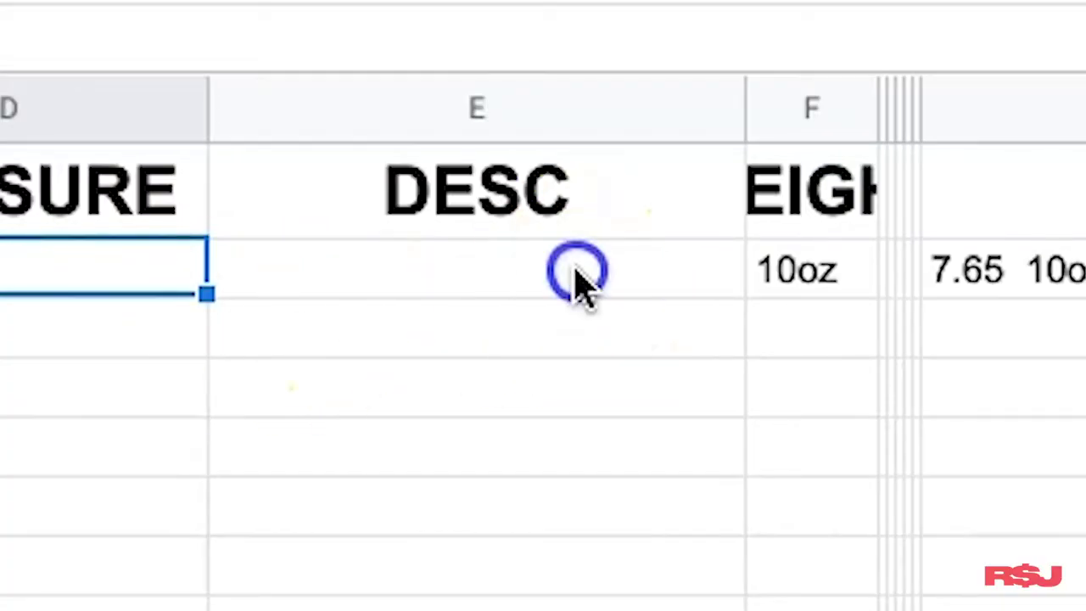
- Select cell E2 to check the vest's empty DESC entry
click(577, 276)
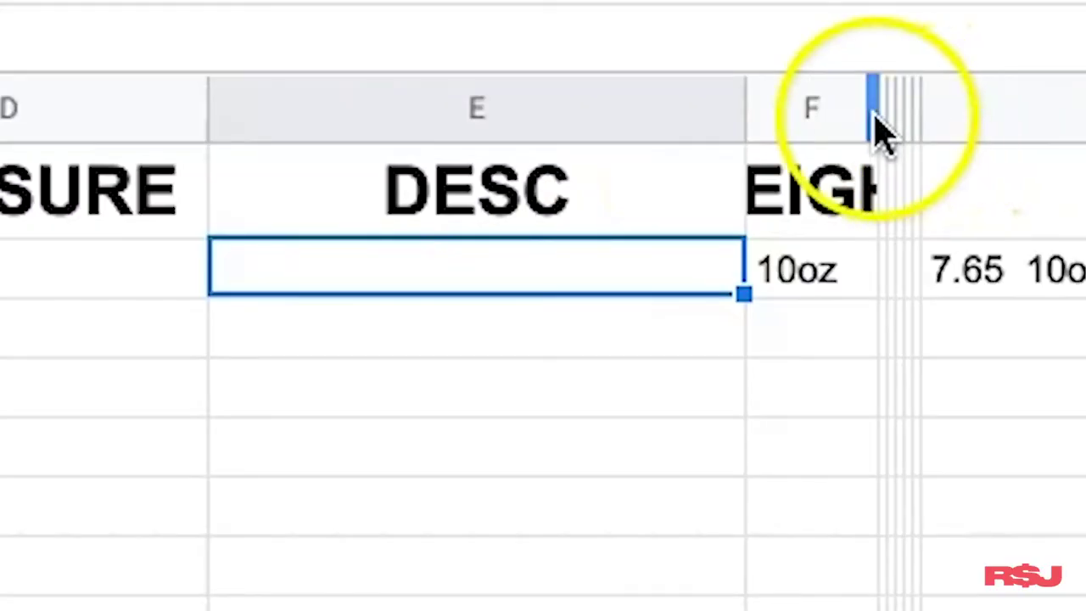
- Narrow the empty DESC column E and select the vest's 10oz weight
click(817, 109)
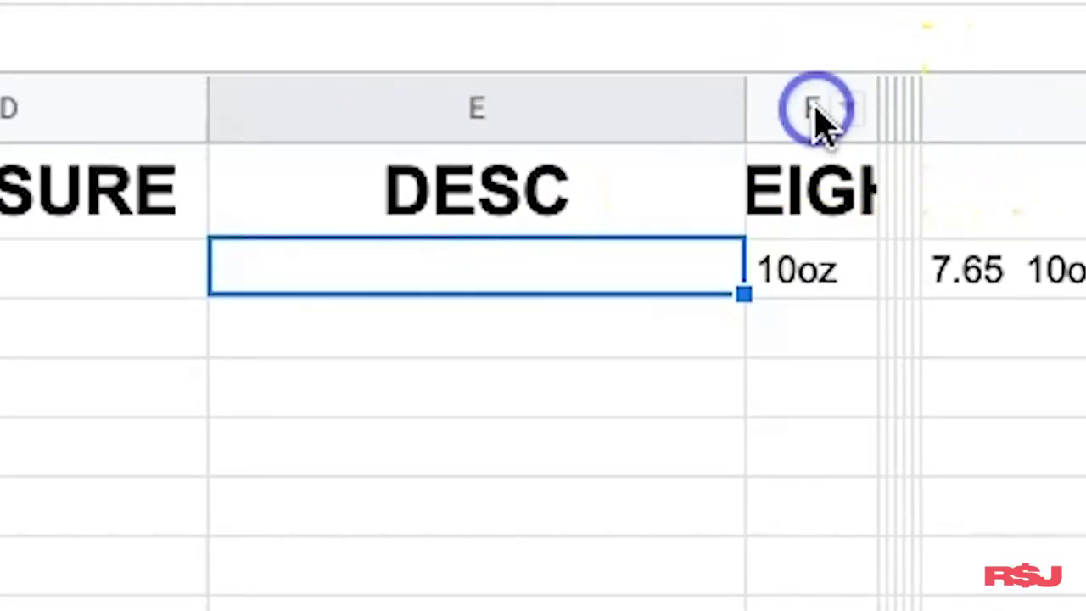
drag(650, 121, 653, 122)
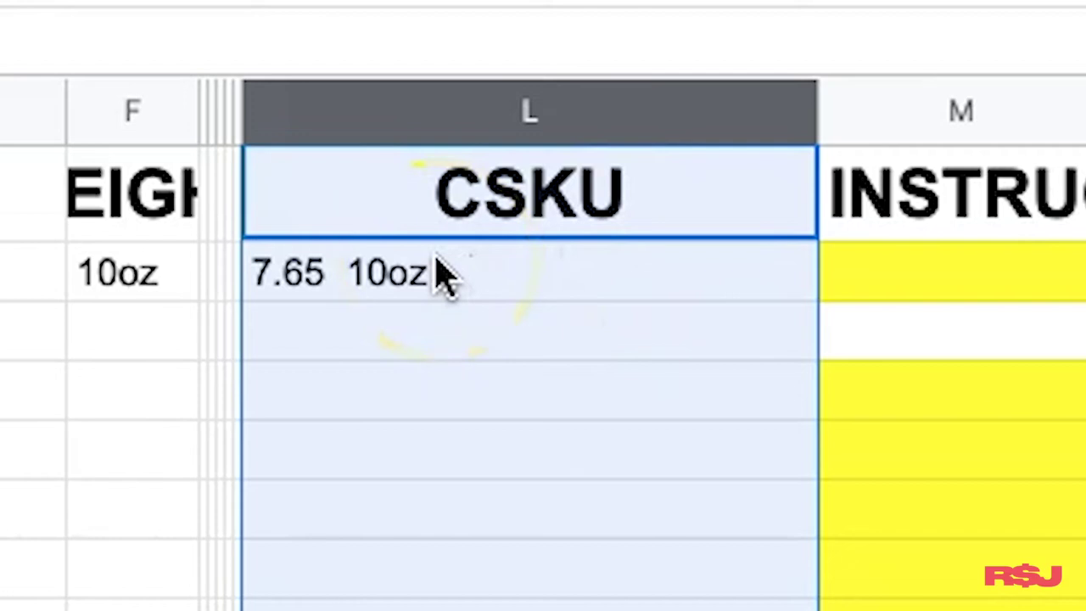
click(119, 280)
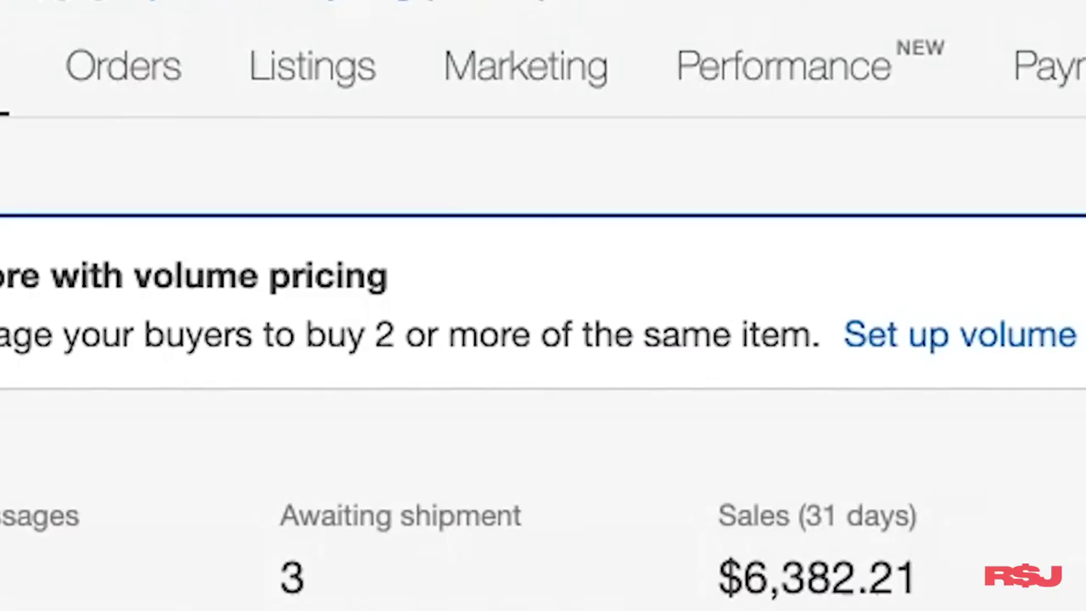
- Choose Create listing from the Listings menu
mouse_move(328, 93)
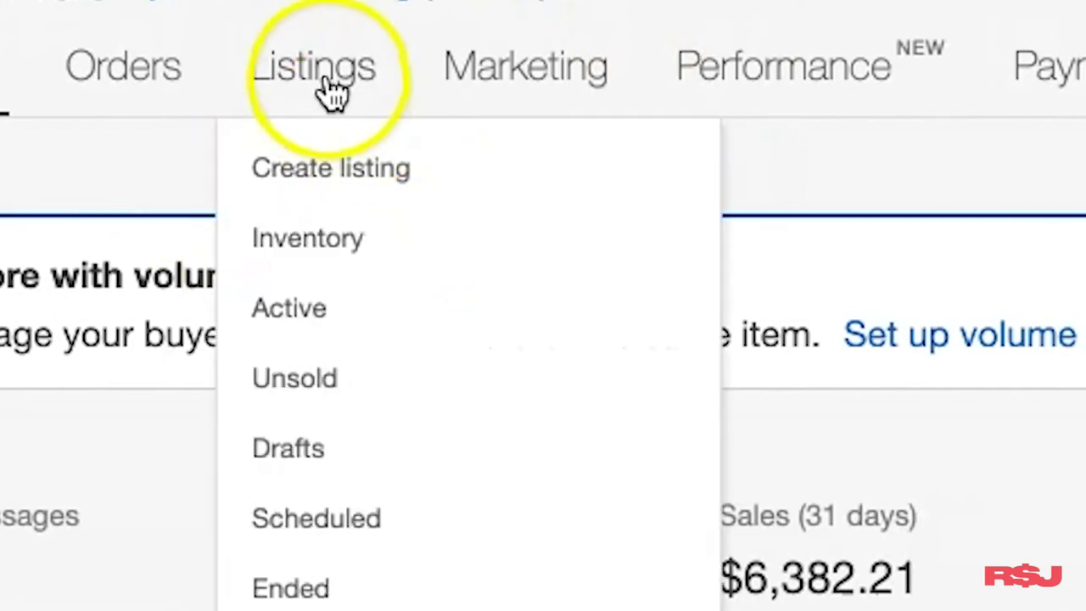
click(291, 185)
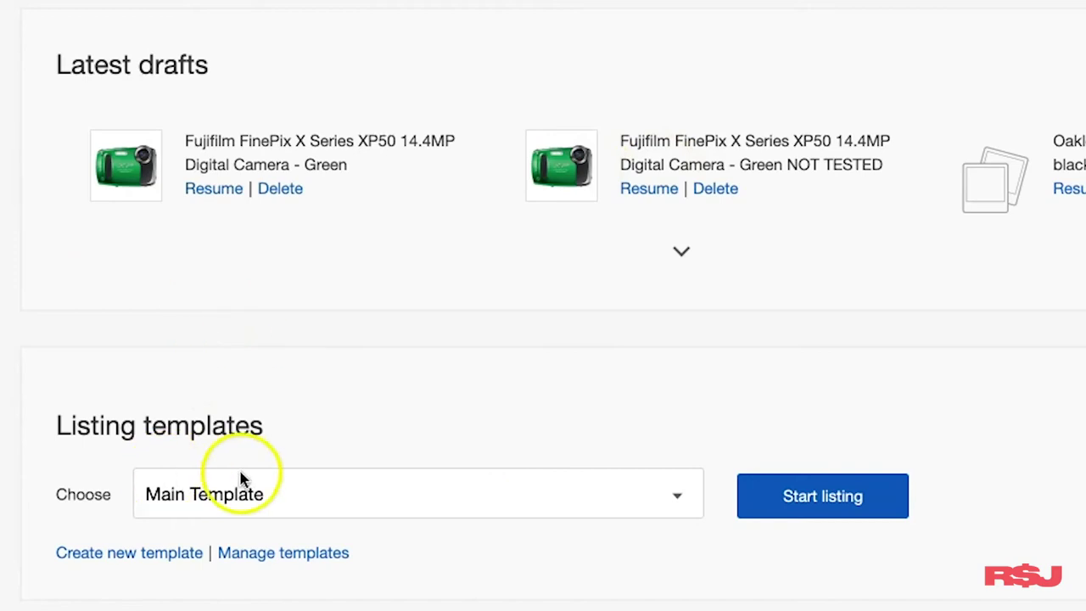
- Pick Main Template under Listing templates and start the listing draft
click(201, 500)
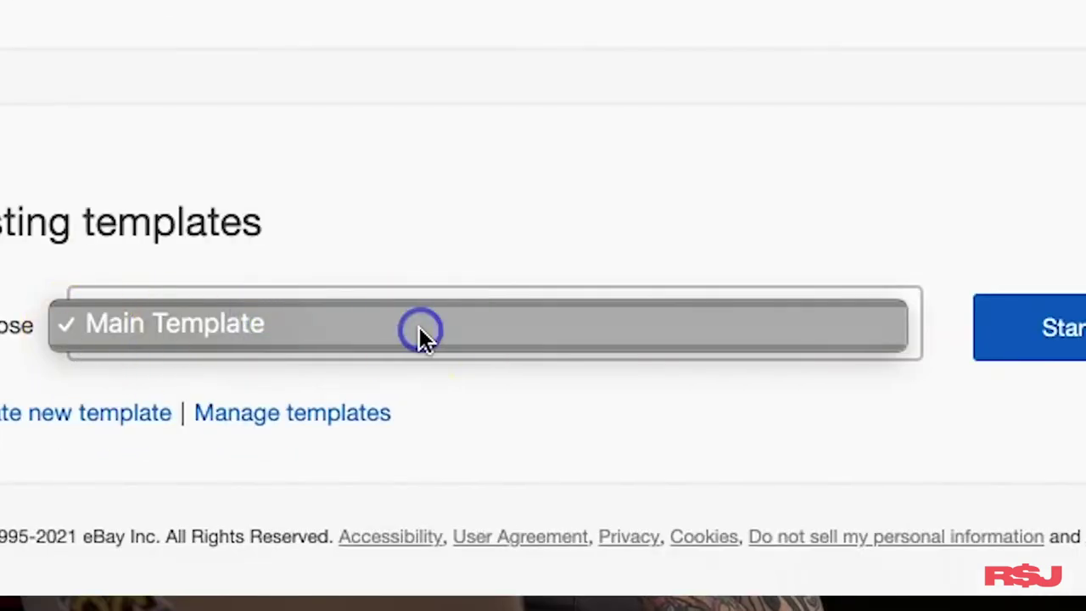
click(421, 334)
click(1069, 331)
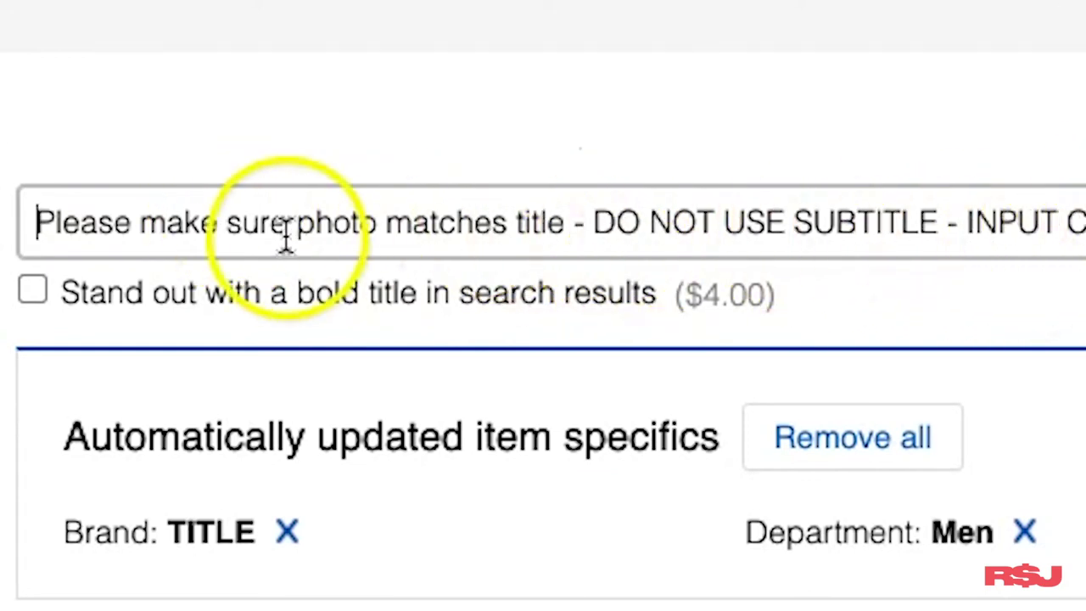
click(60, 292)
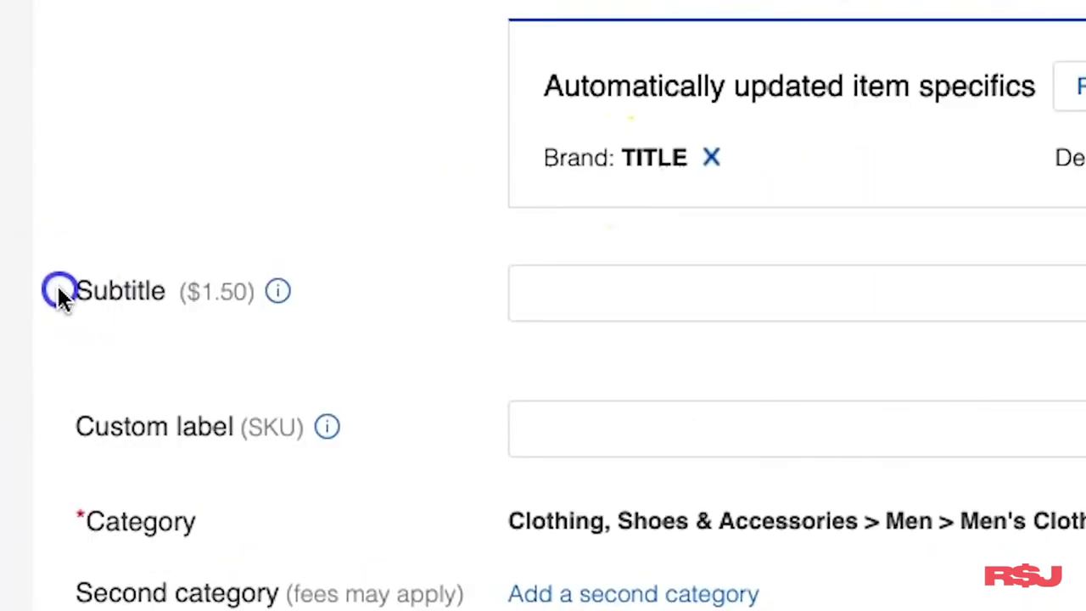
click(121, 256)
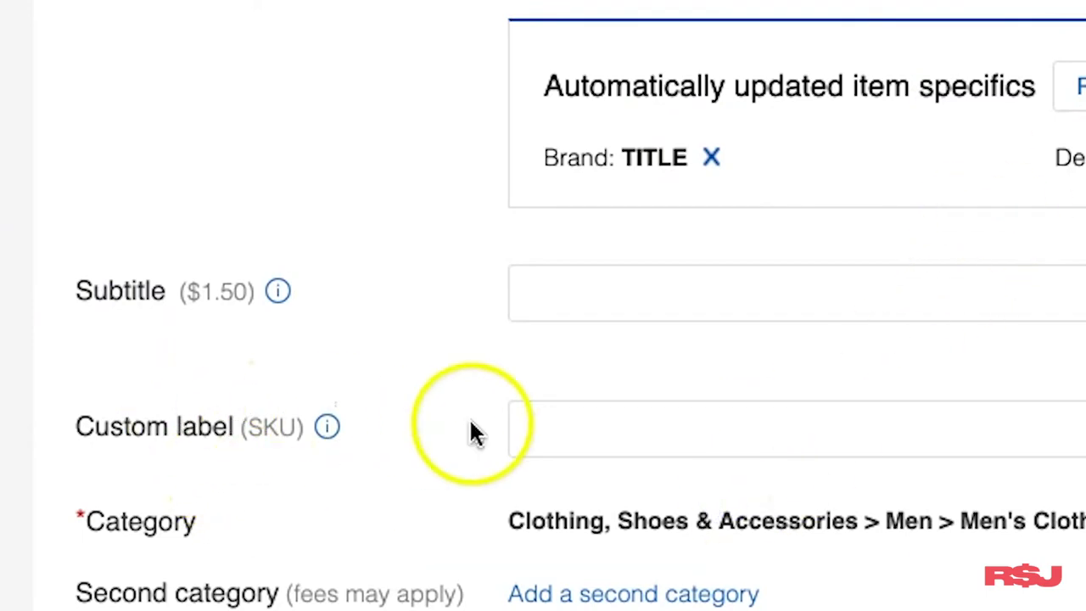
click(543, 417)
click(592, 201)
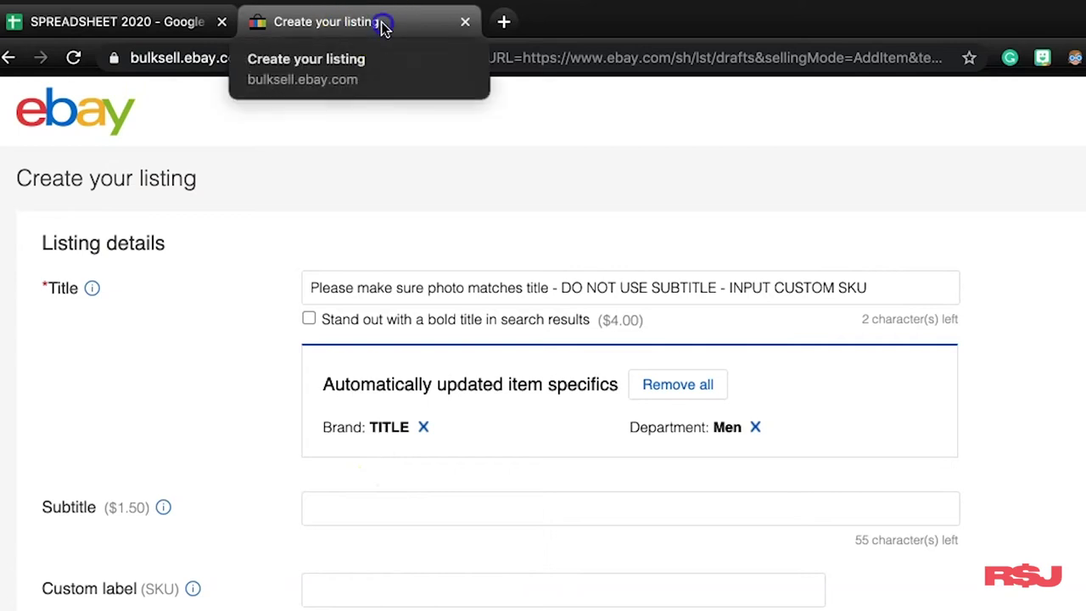
- Paste the vest's item name from A2 as the title, then copy CSKU '7.65 10oz'
drag(381, 29, 407, 153)
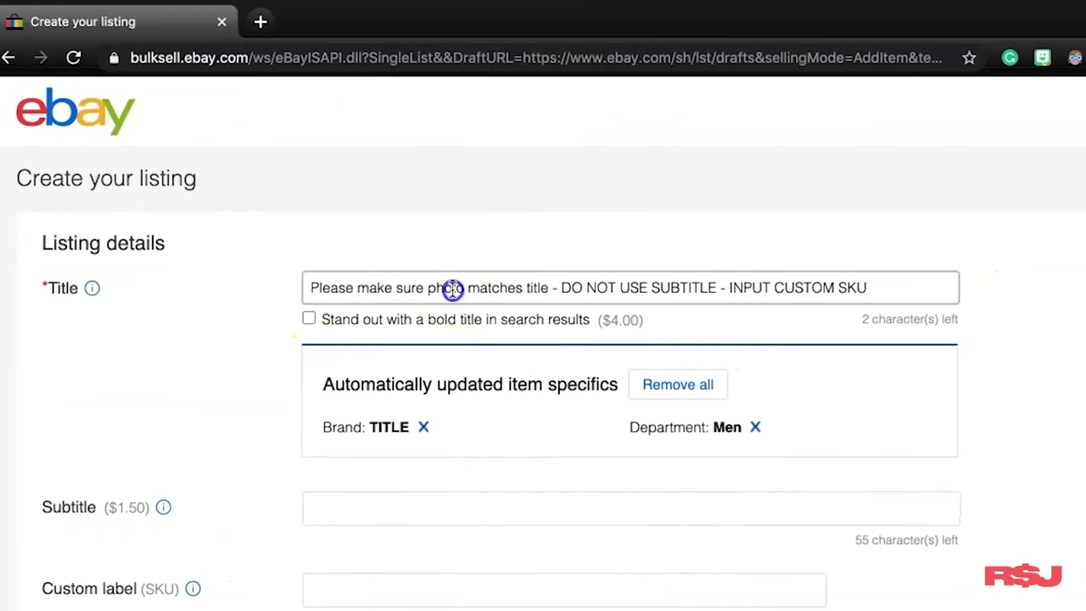
click(454, 284)
text(CC Filson hunting vest mens size xl brown khaki)
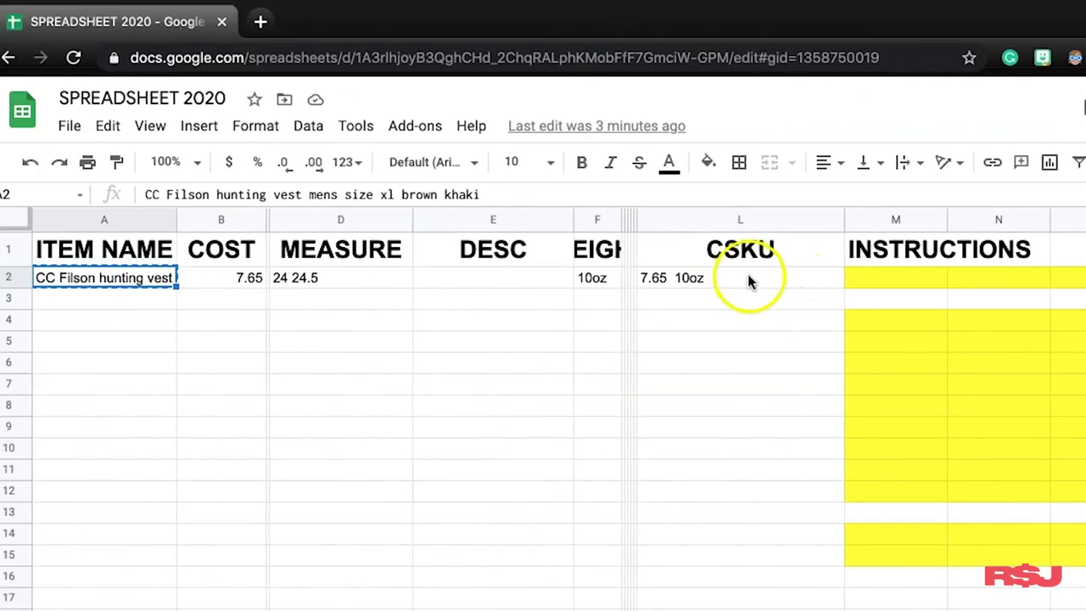
click(747, 273)
key(ctrl+c)
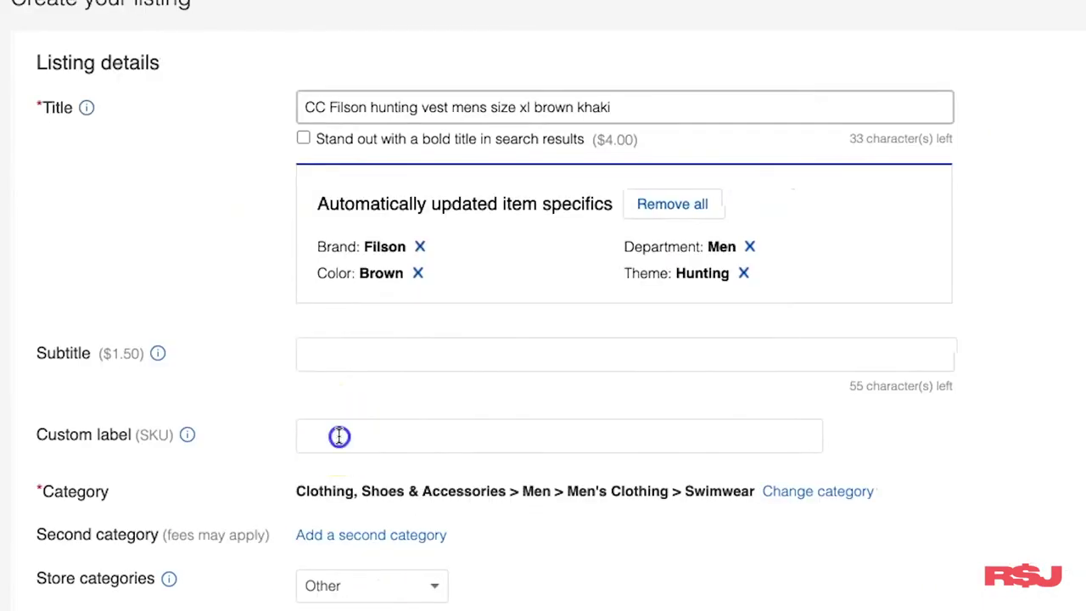
- Enter '7.65 10oz' as the Custom label (SKU)
click(340, 436)
key(ctrl+v)
scroll(592, 403, down, 3)
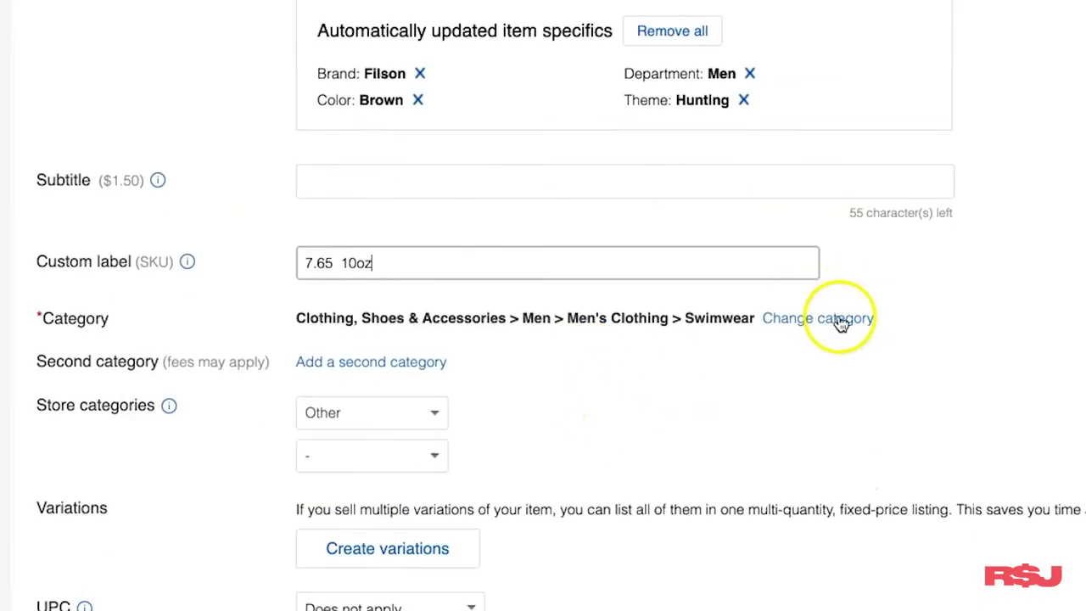
- Change the category to Men's Coats, Jackets & Vests and begin adding photos
click(821, 321)
scroll(795, 273, down, 2)
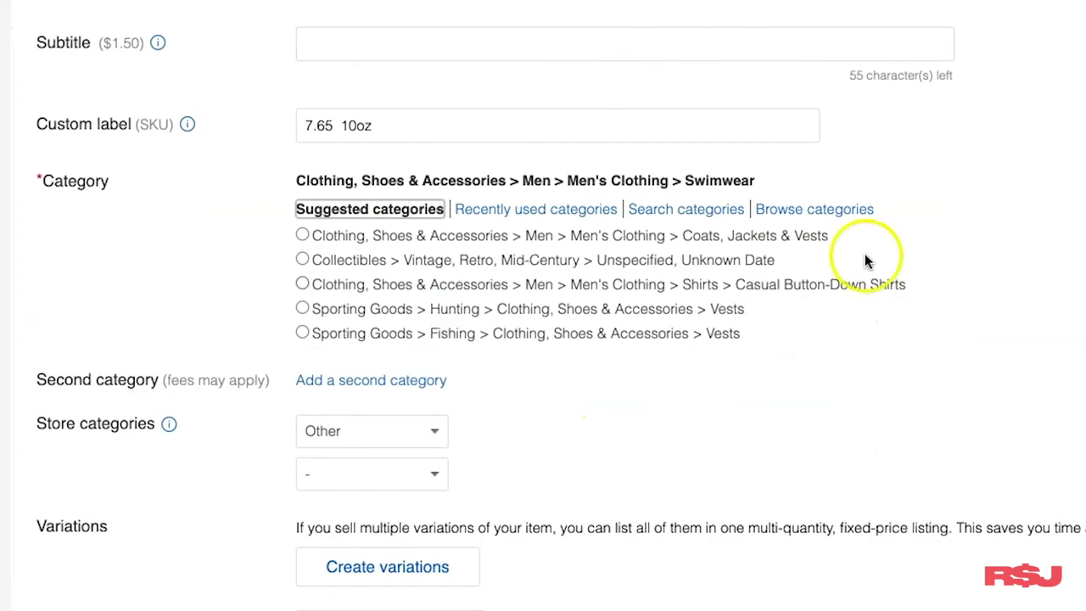
click(754, 236)
scroll(739, 289, down, 10)
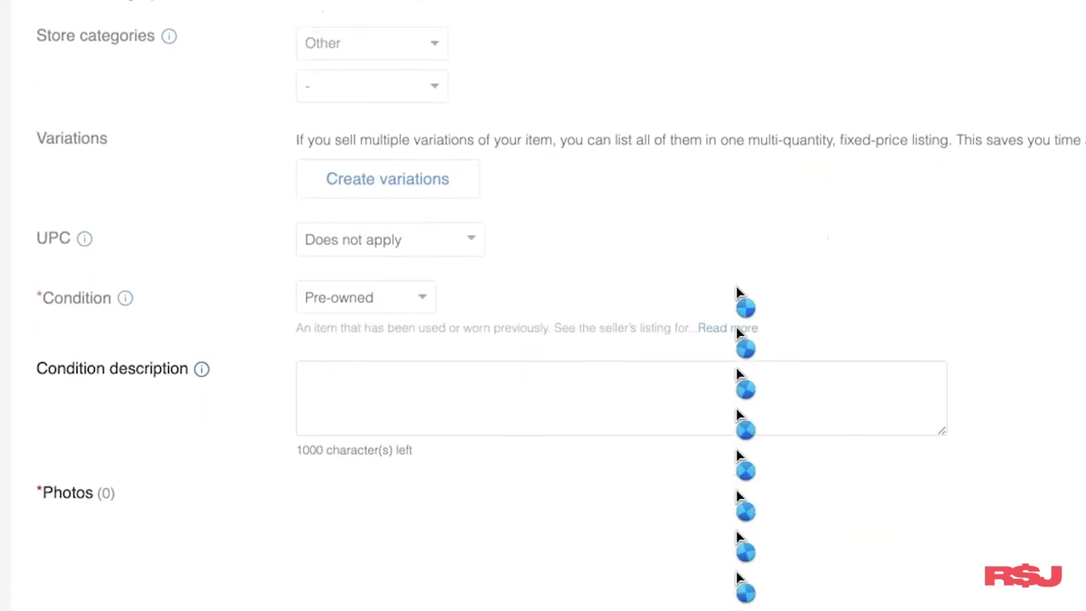
click(737, 291)
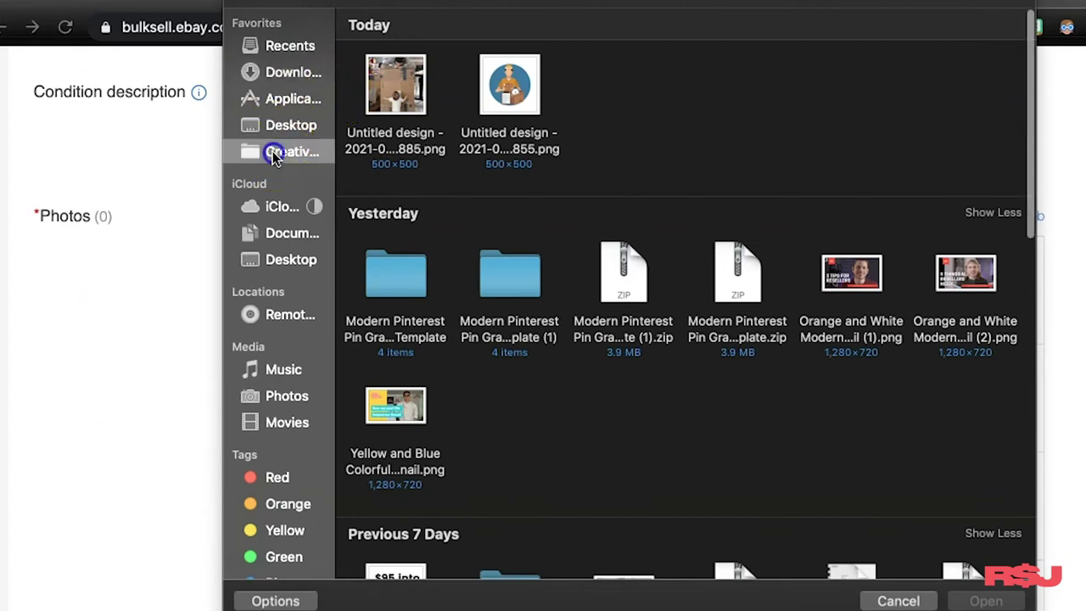
- Upload the six vest TIFF photos from the vest folder on the Desktop
click(280, 126)
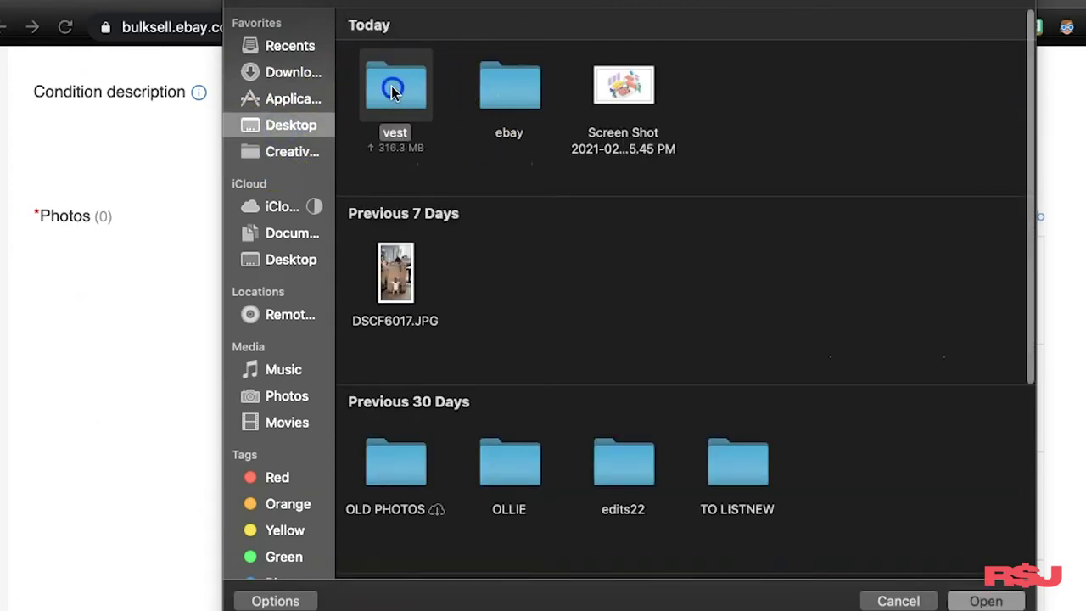
double_click(392, 128)
drag(392, 194, 1019, 96)
key(Return)
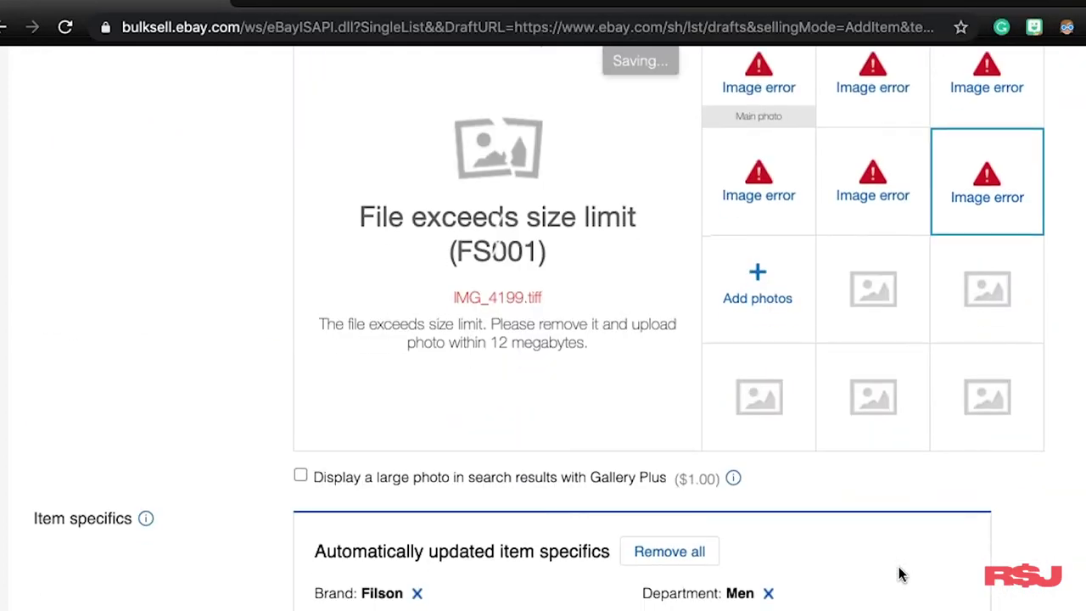
click(882, 598)
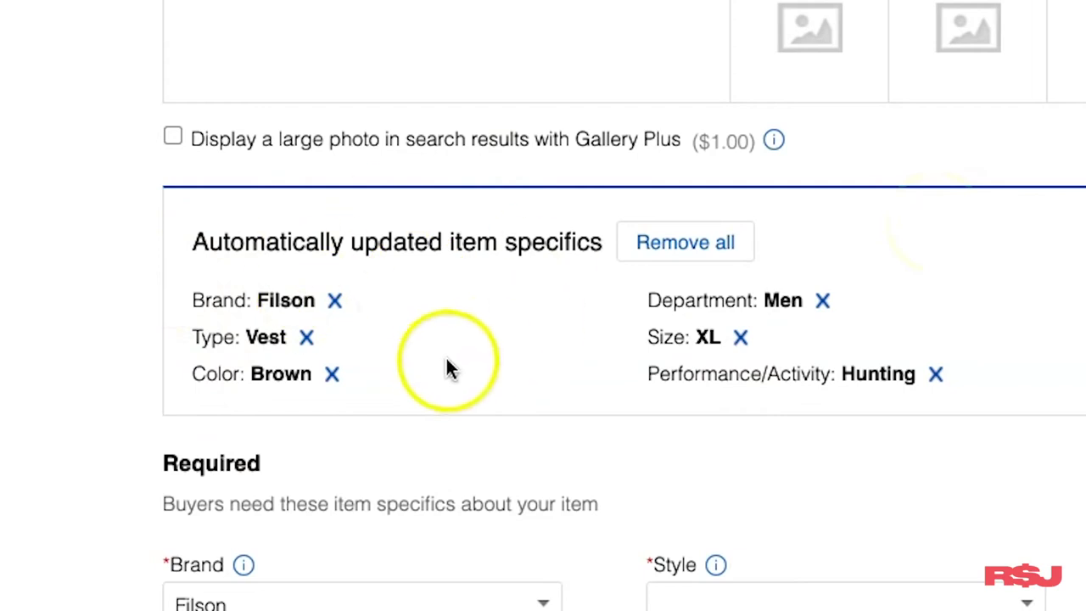
- Set the Size item specific to xl
scroll(448, 367, down, 2)
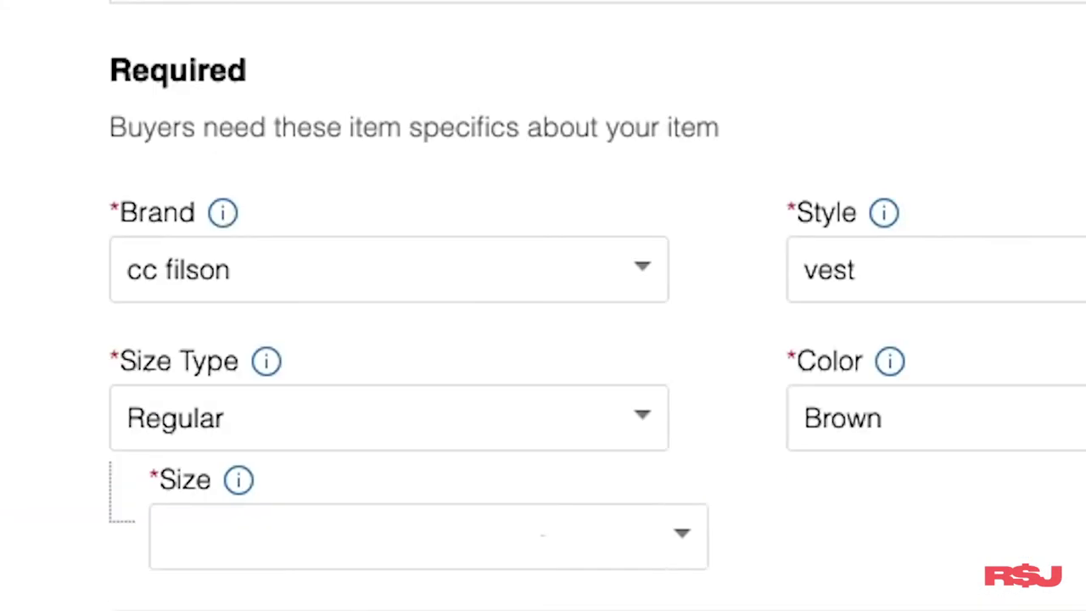
scroll(543, 340, down, 3)
click(440, 161)
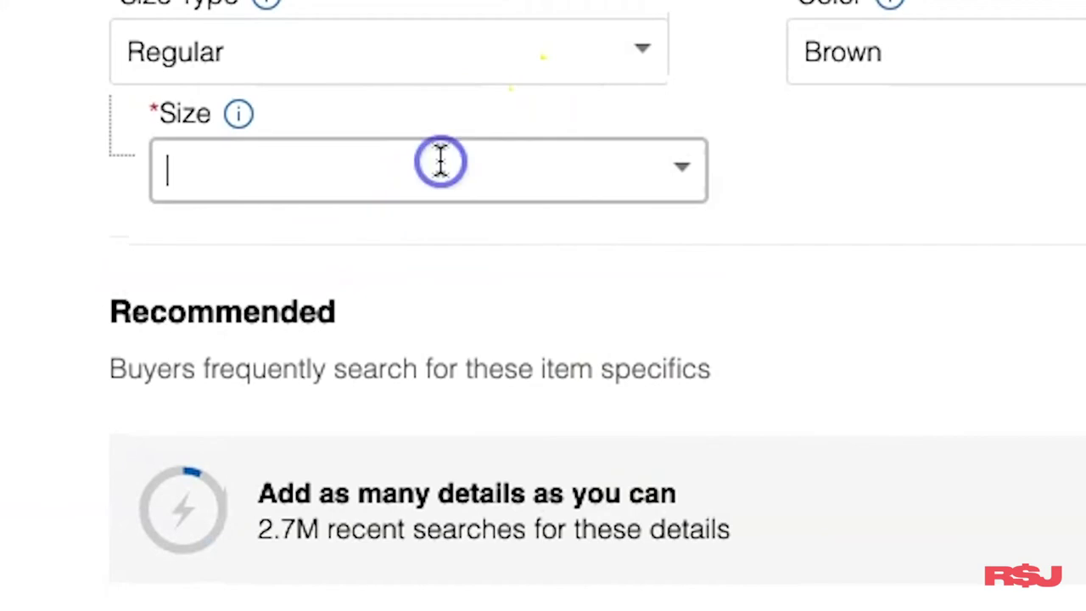
key(Tab)
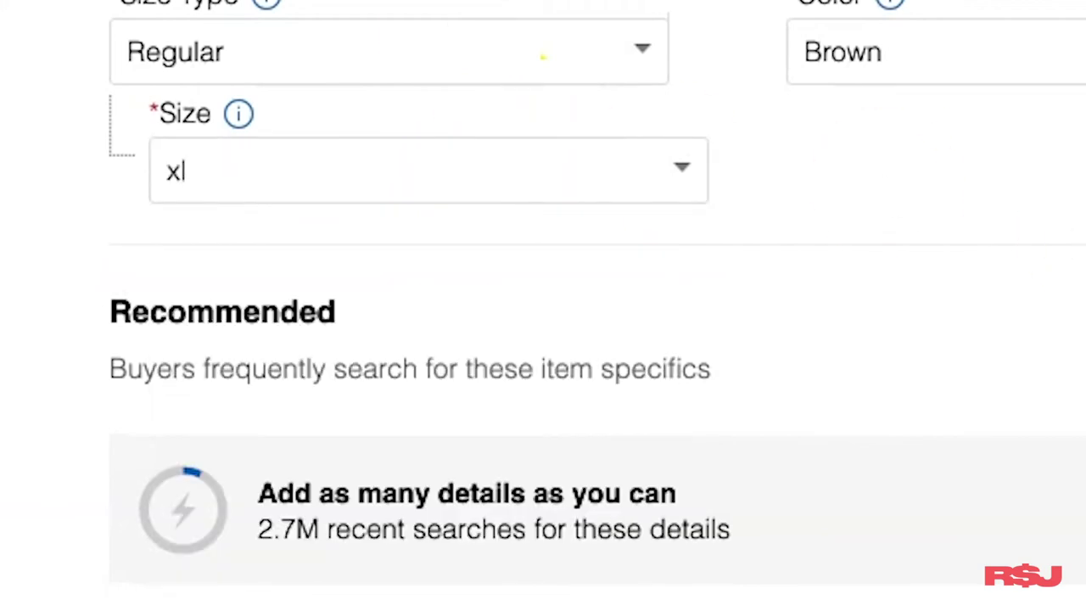